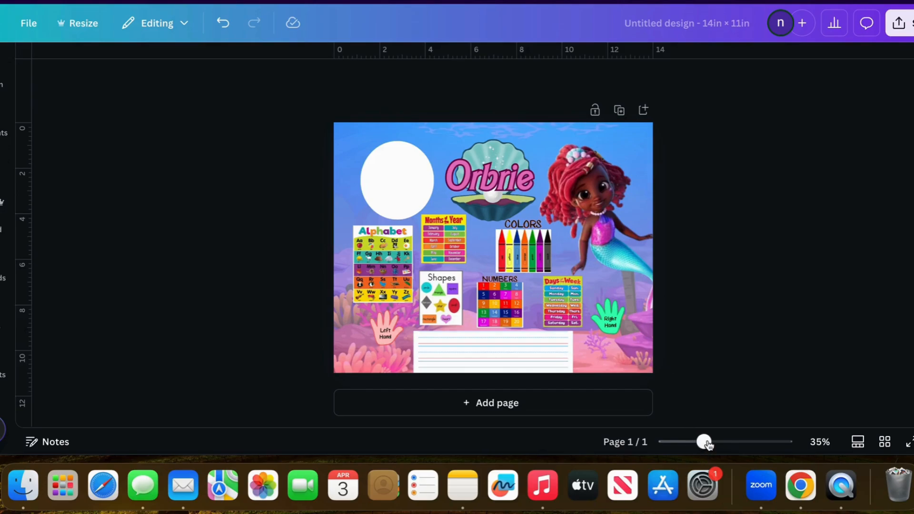
# Examine the 14 × 11 in mermaid design closely, including its name logo, learning charts, hand outlines and writing lines.
pyautogui.moveTo(705, 442); pyautogui.dragTo(734, 442)
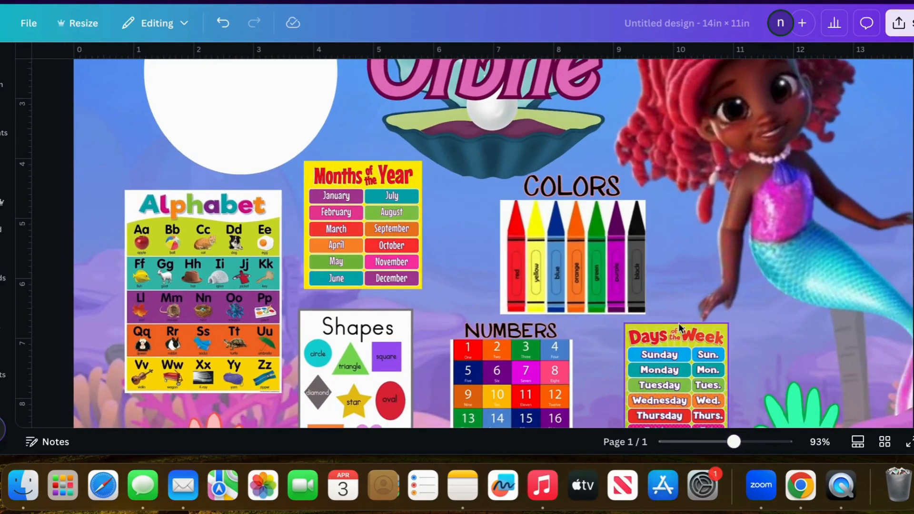
pyautogui.scroll(2, 674, 276)
pyautogui.scroll(-6, 675, 276)
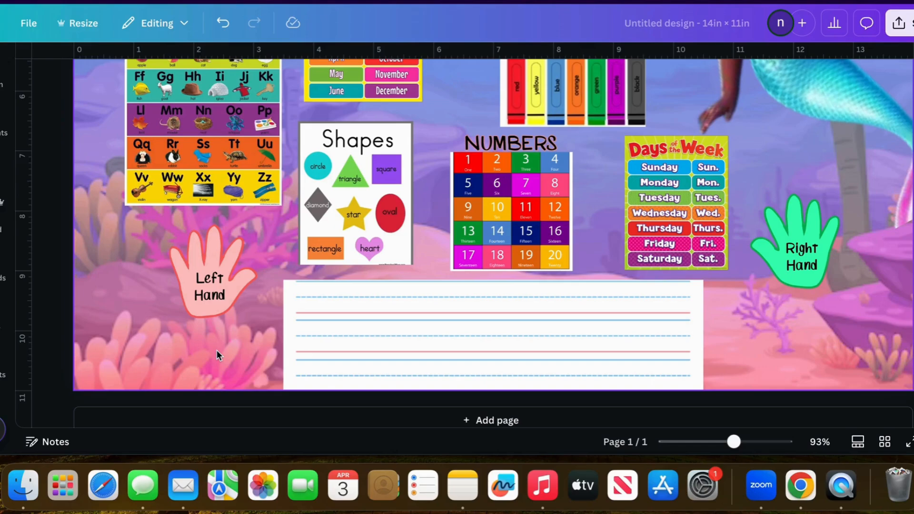
pyautogui.scroll(5, 216, 350)
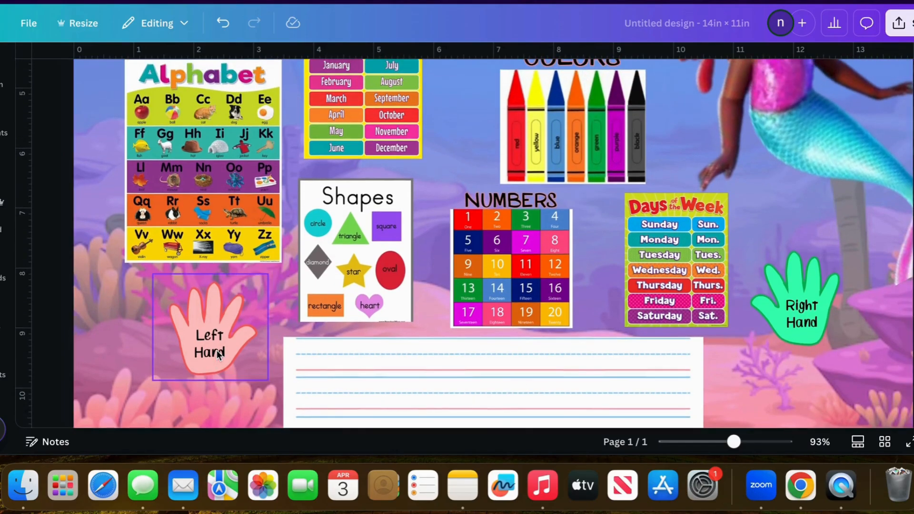
pyautogui.scroll(5, 216, 350)
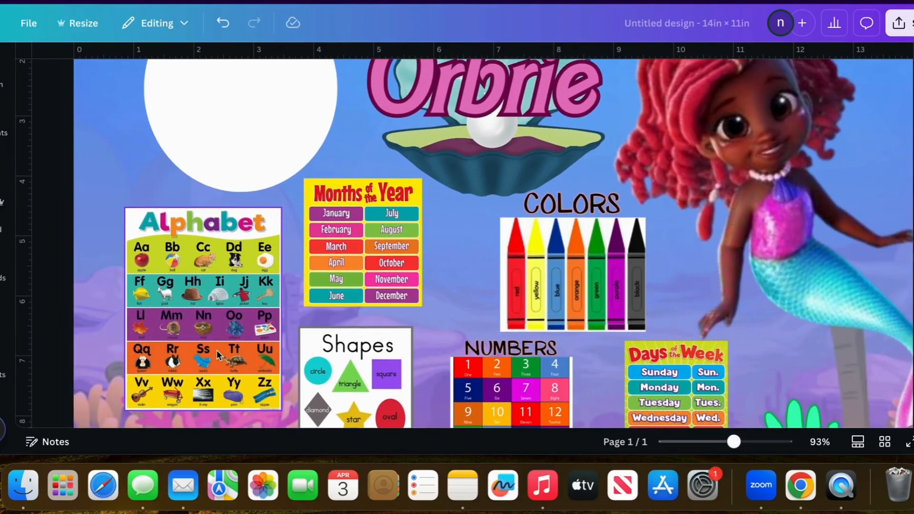
pyautogui.scroll(3, 216, 350)
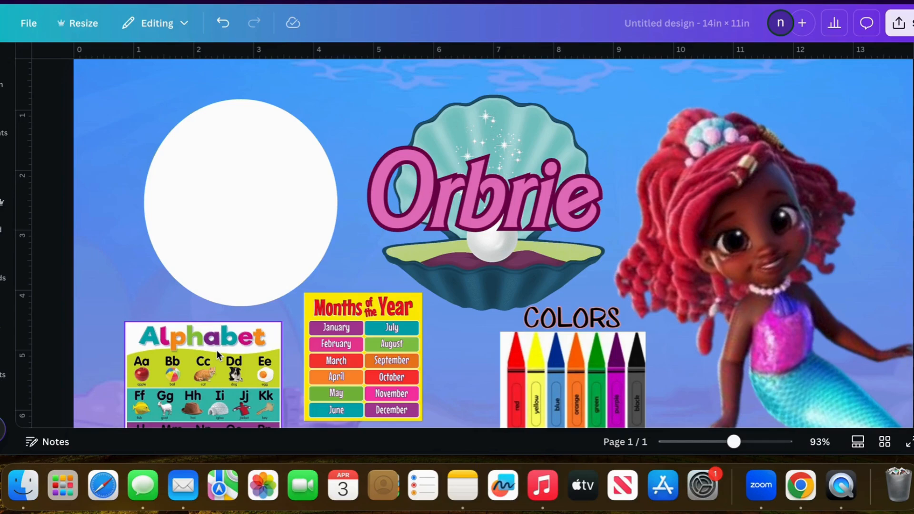
pyautogui.scroll(-1, 217, 355)
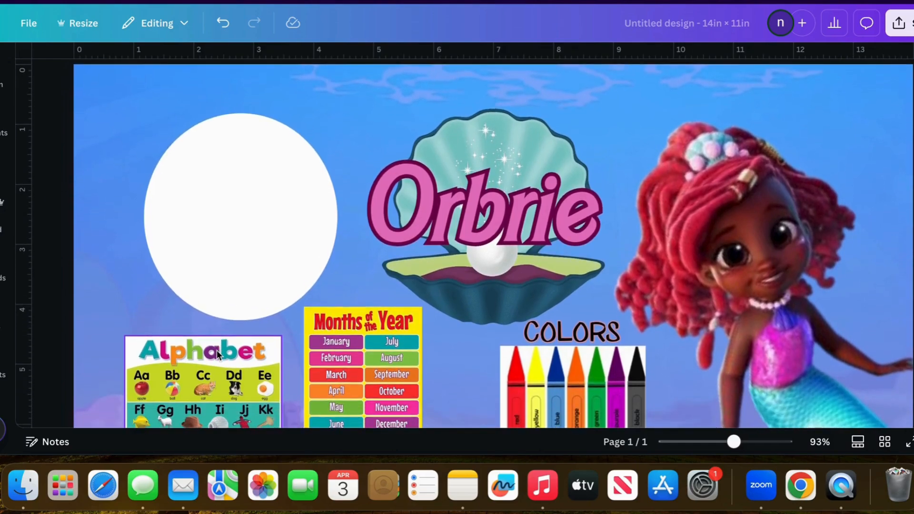
pyautogui.scroll(3, 217, 352)
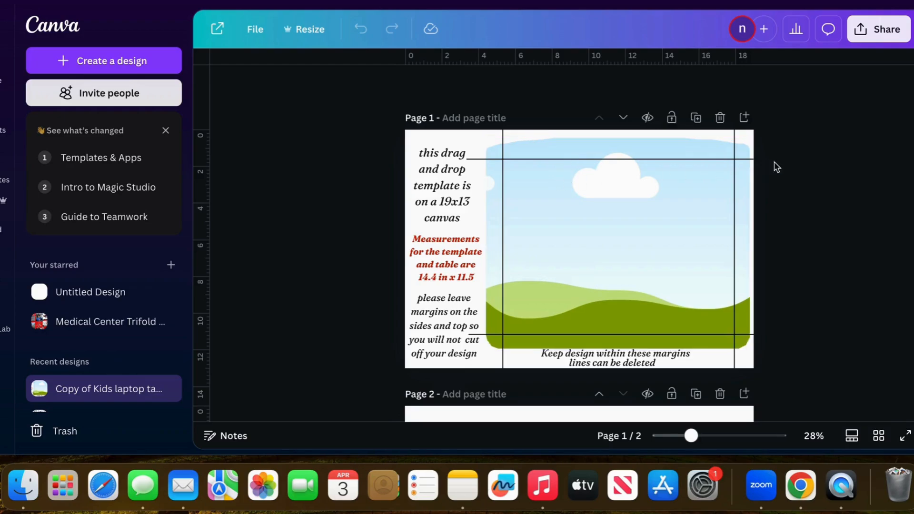
# Make a copy of the 19 × 13 in kids laptop table template.
pyautogui.scroll(-2, 856, 198)
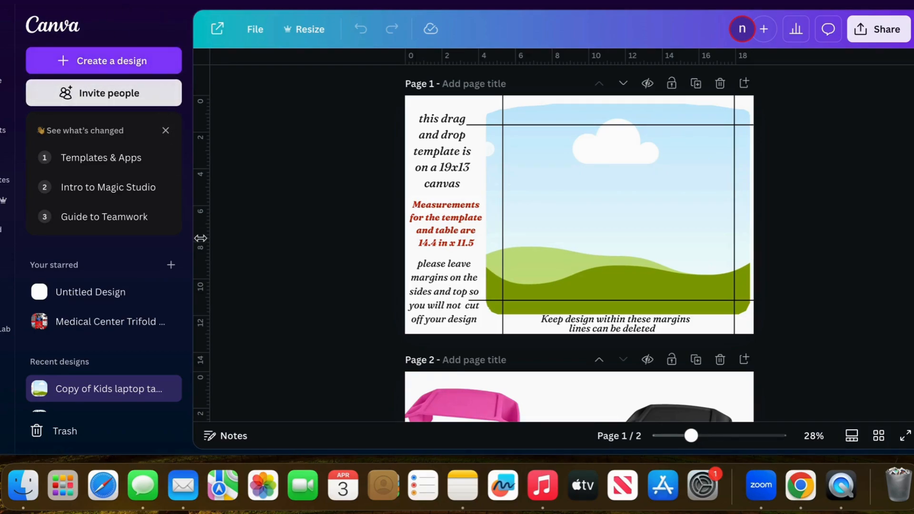
pyautogui.click(251, 99)
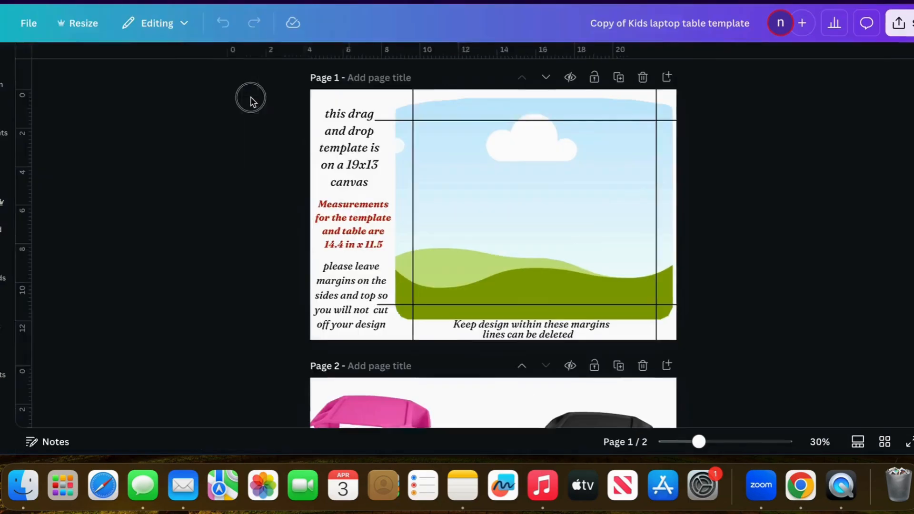
pyautogui.click(10, 50)
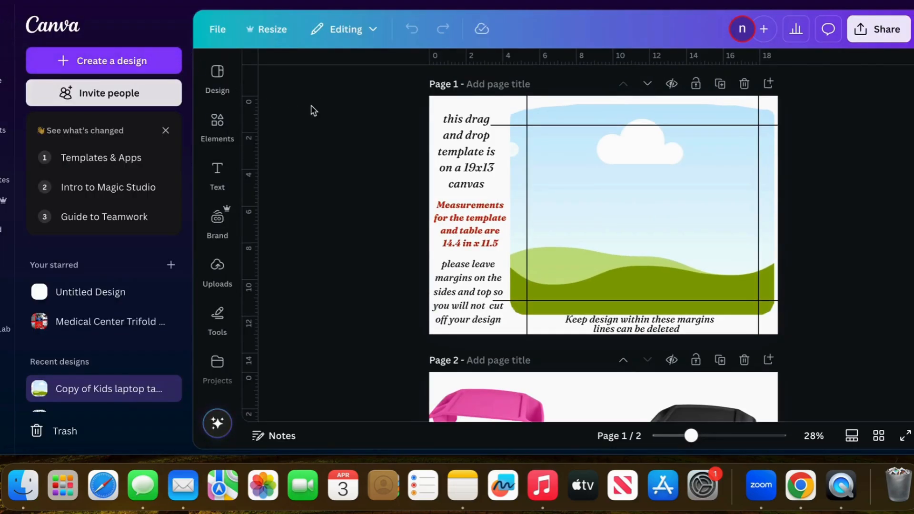
pyautogui.click(205, 94)
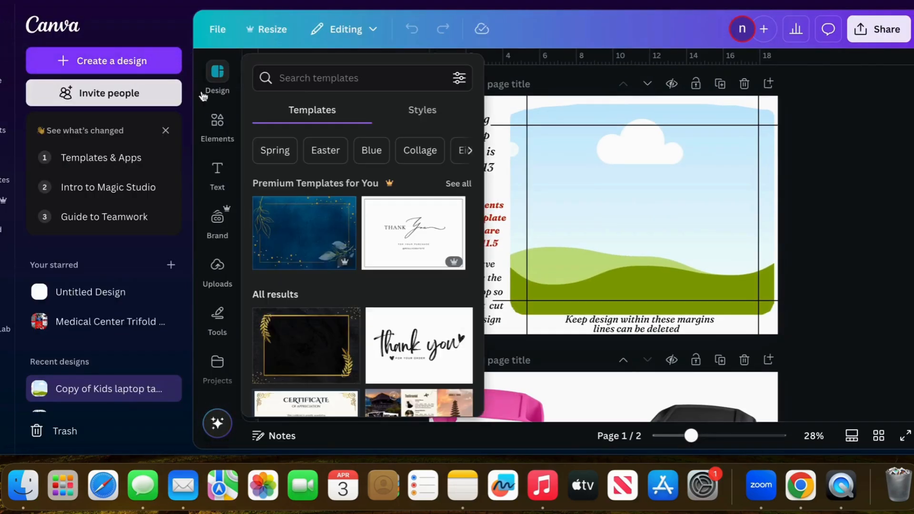
pyautogui.click(228, 67)
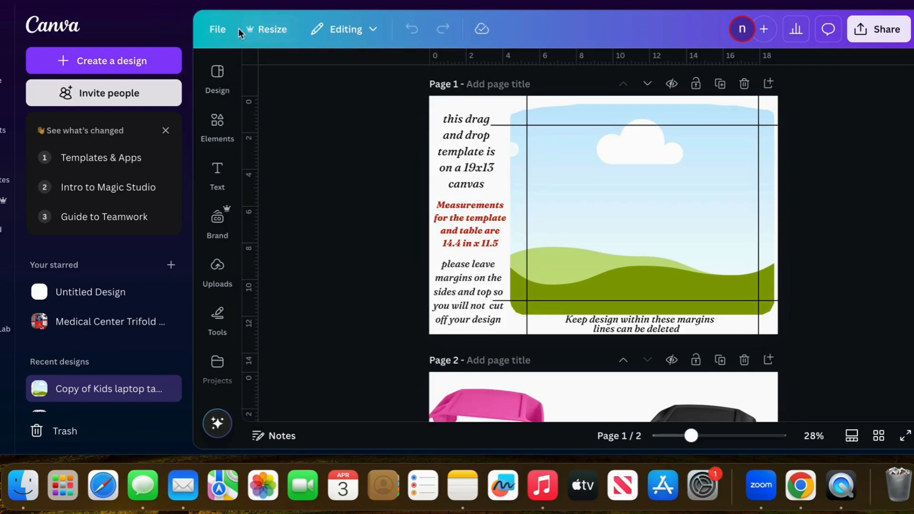
pyautogui.click(215, 29)
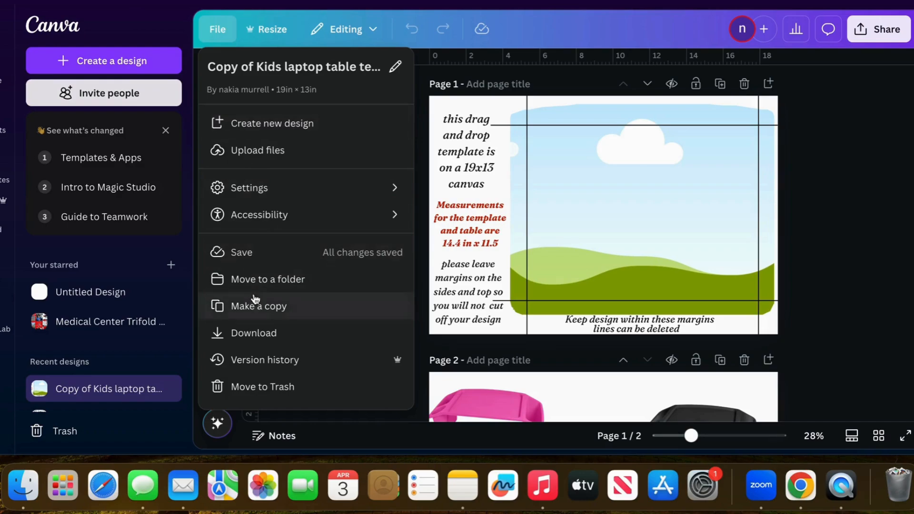
pyautogui.click(256, 305)
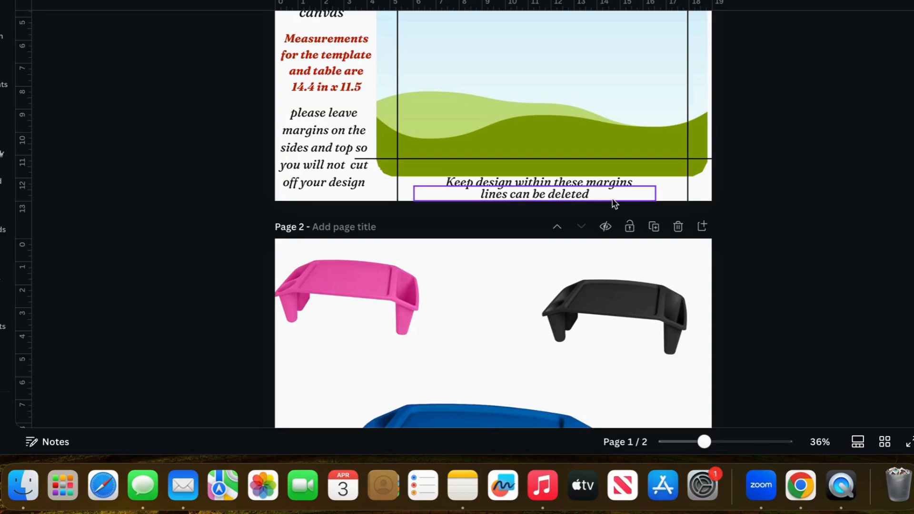
# Fill the landscape picture frame on page 1 with the uploaded mermaid learning-chart design.
pyautogui.scroll(-1, 805, 200)
pyautogui.scroll(1, 805, 200)
pyautogui.moveTo(1, 211)
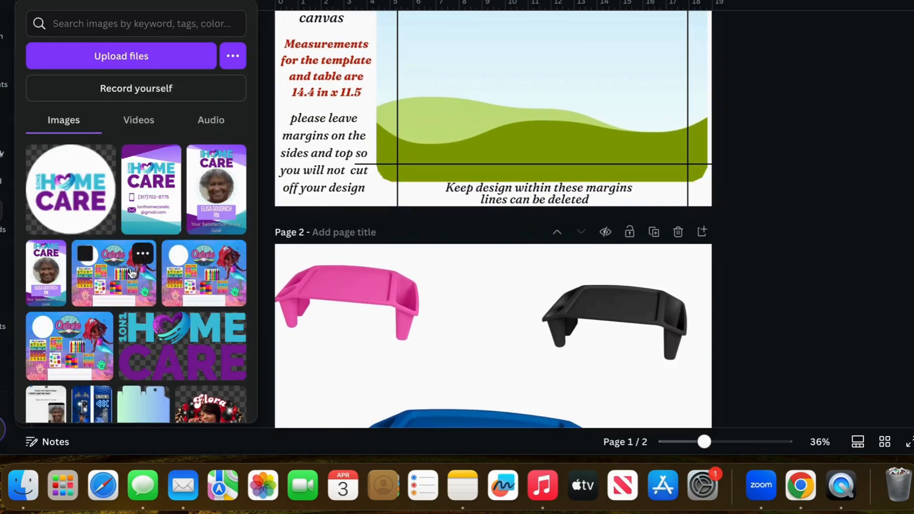
pyautogui.moveTo(133, 274); pyautogui.dragTo(487, 81)
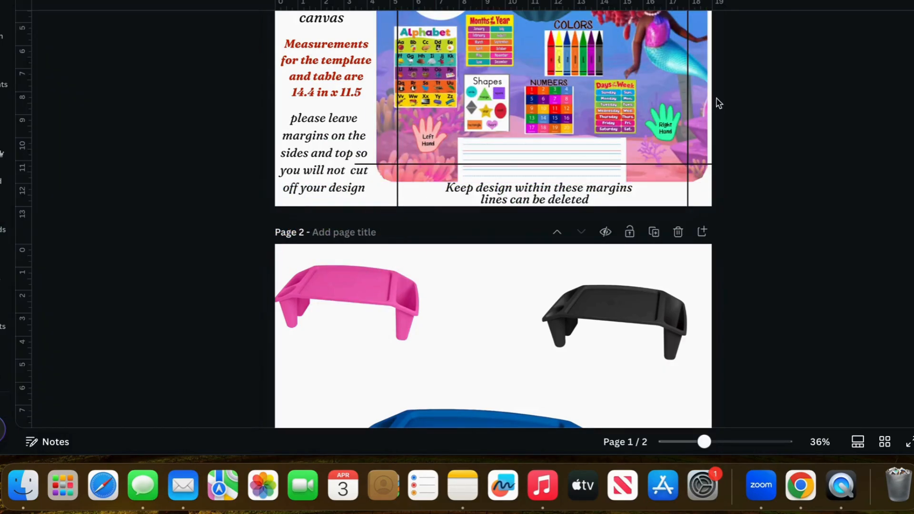
# Duplicate page 1 with the filled mermaid frame.
pyautogui.scroll(5, 720, 104)
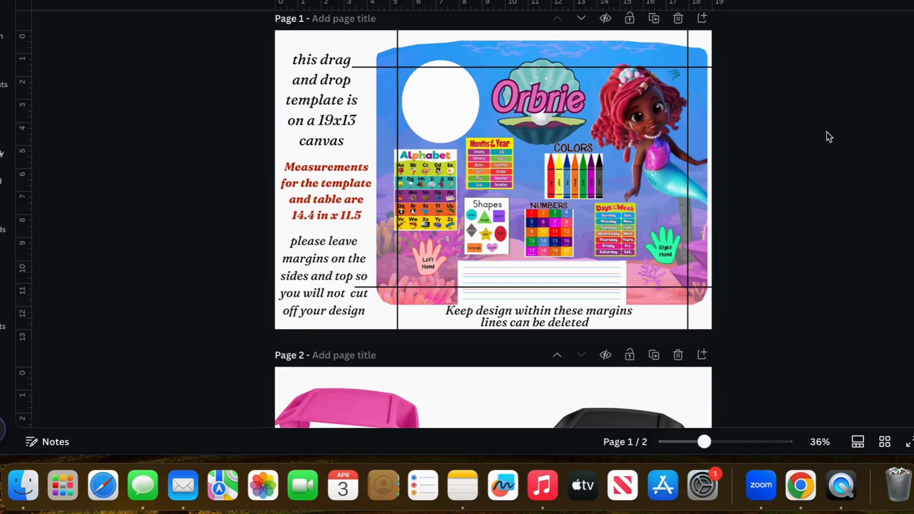
pyautogui.scroll(2, 829, 137)
pyautogui.scroll(-5, 829, 136)
pyautogui.scroll(4, 829, 136)
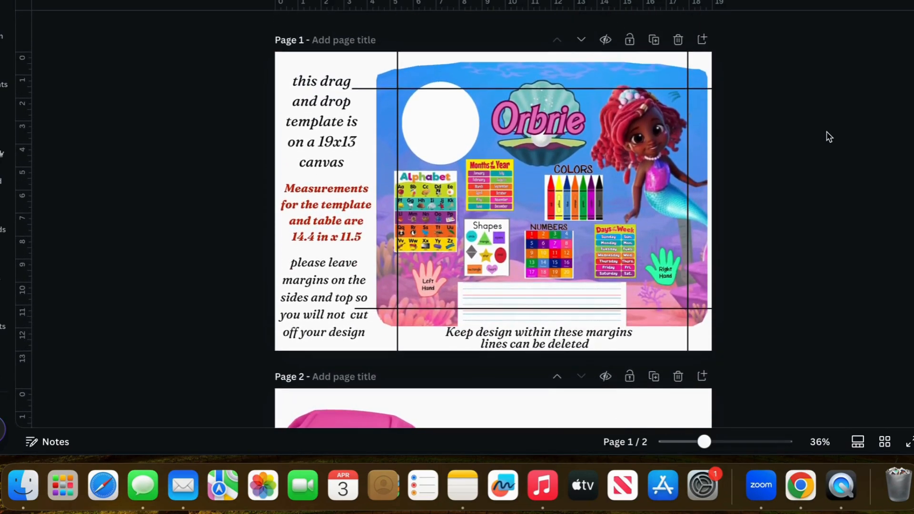
pyautogui.click(655, 42)
pyautogui.click(328, 122)
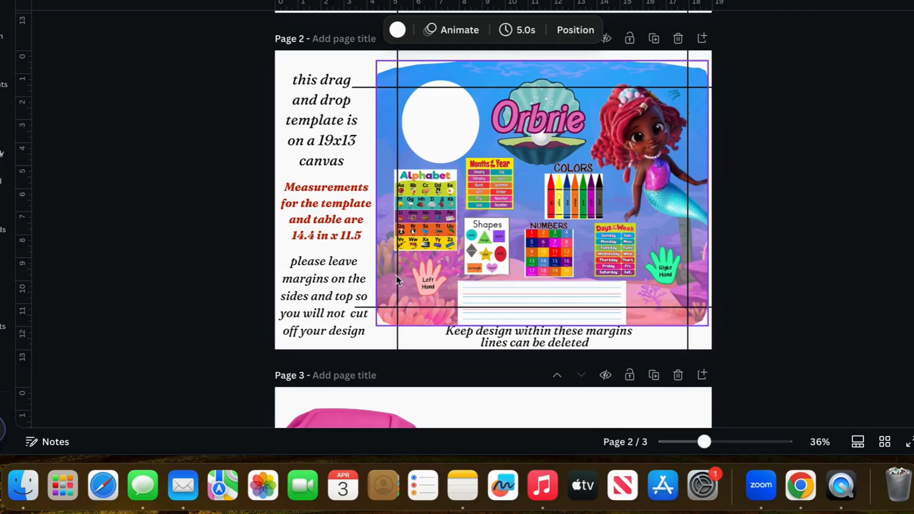
# Delete the three instruction text blocks beside the design on page 2: margin advice, measurements and canvas size.
pyautogui.click(328, 295)
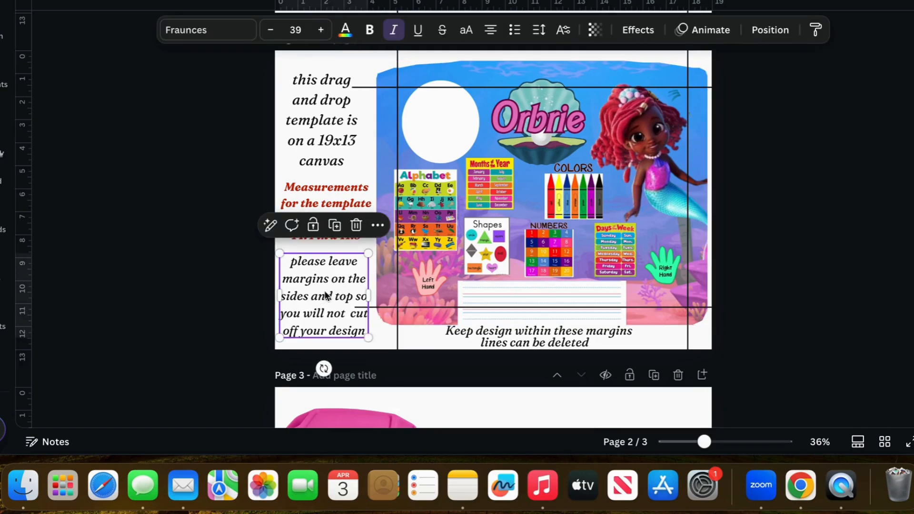
pyautogui.click(358, 228)
pyautogui.click(342, 214)
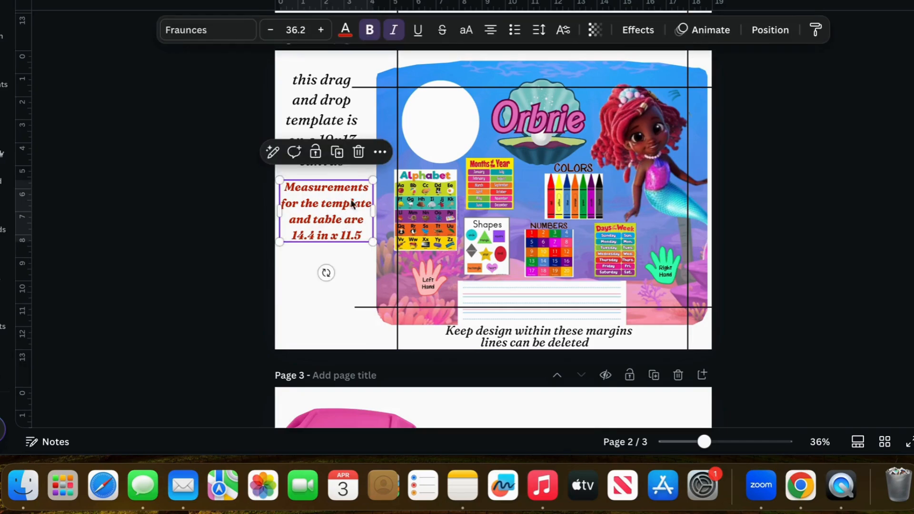
pyautogui.click(361, 163)
pyautogui.click(336, 128)
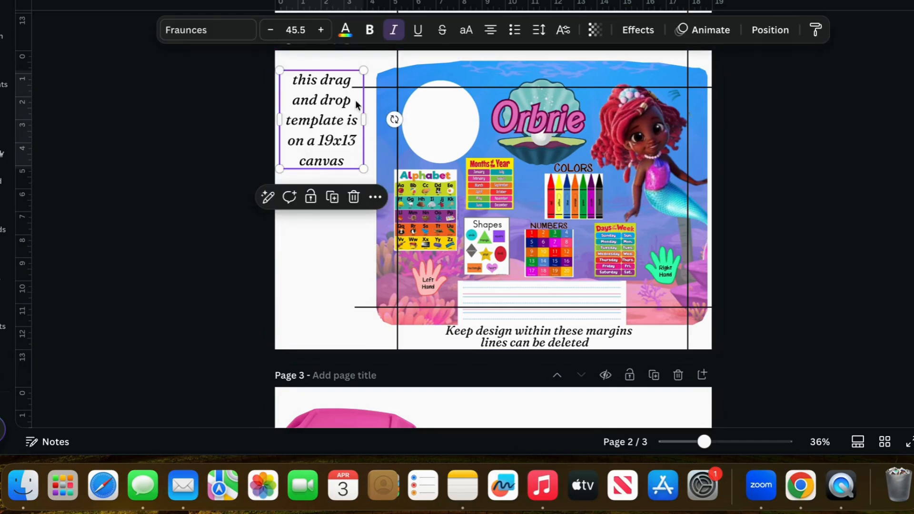
pyautogui.click(354, 196)
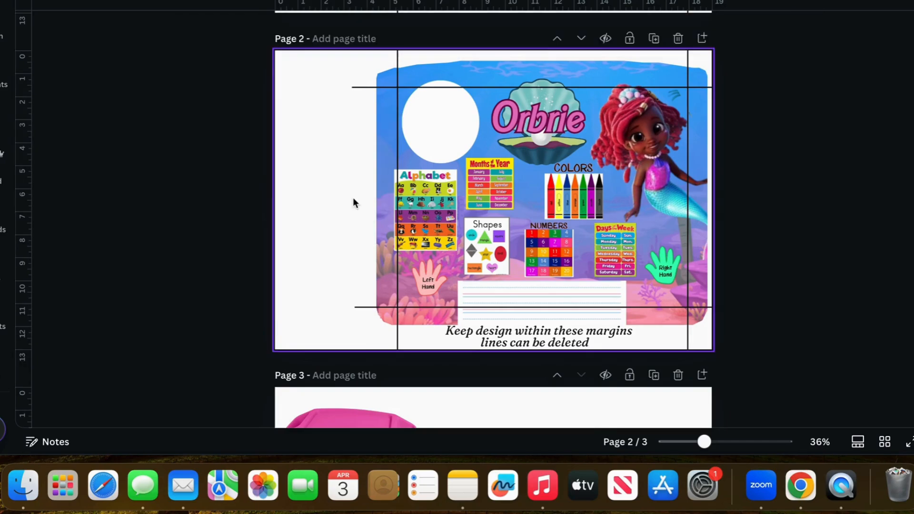
# Delete the left vertical and lower horizontal margin lines on page 2.
pyautogui.click(398, 307)
pyautogui.click(423, 408)
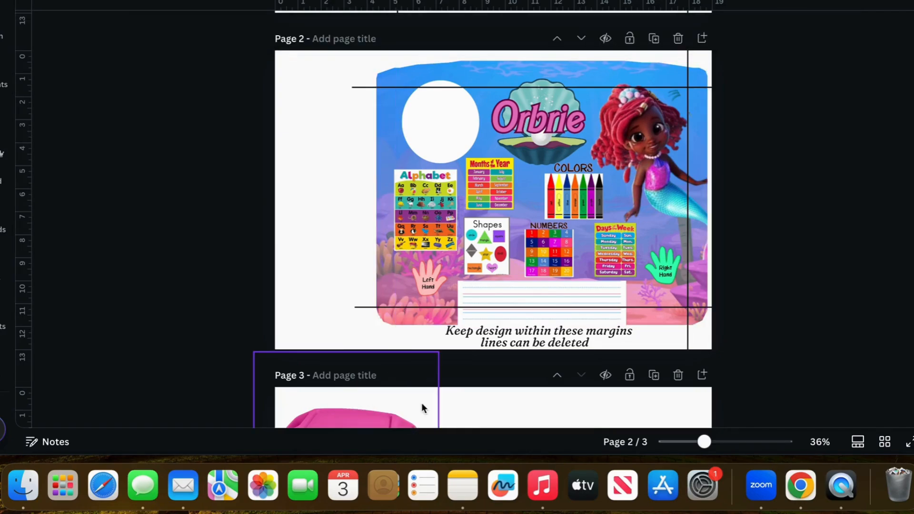
pyautogui.click(452, 308)
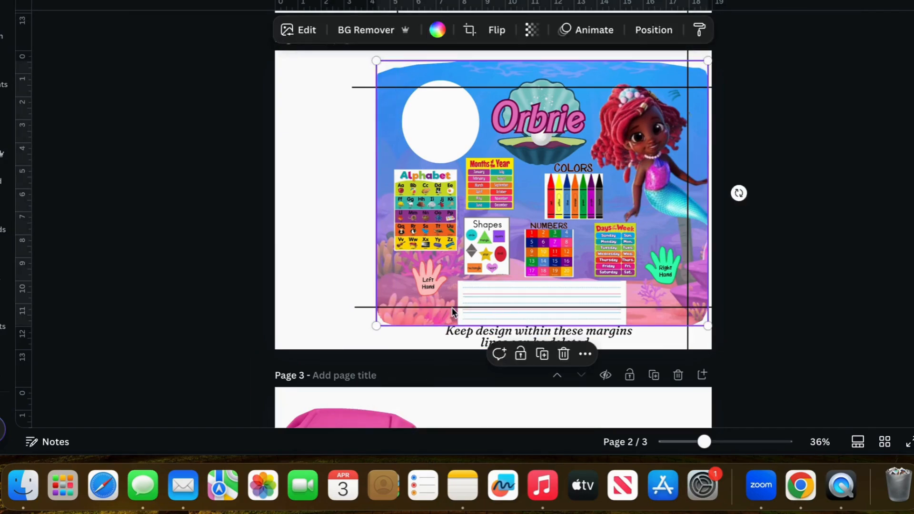
pyautogui.click(452, 308)
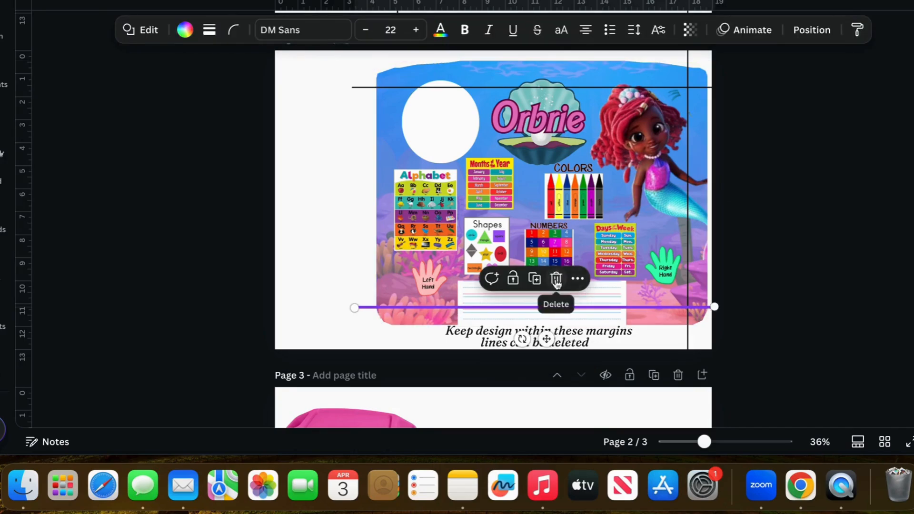
pyautogui.click(556, 280)
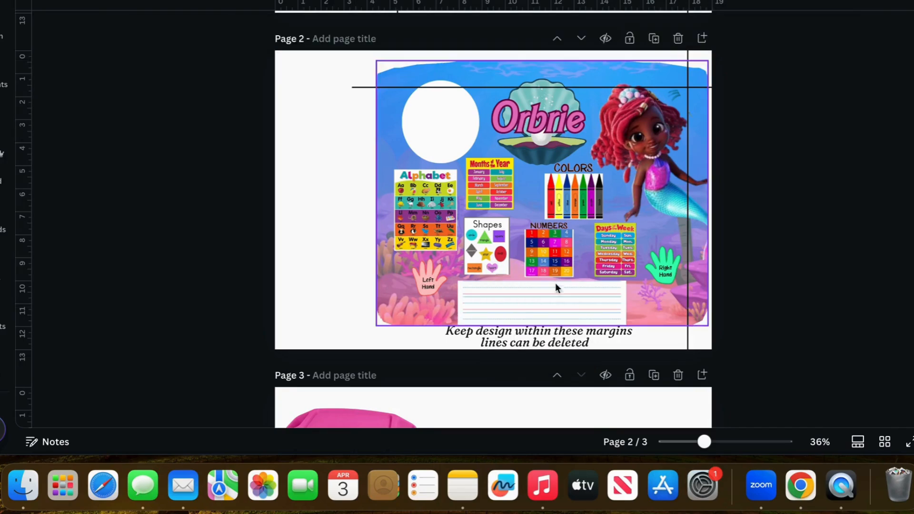
# Delete the captions "lines can be deleted" and "Keep design within these margins" below the design on page 2.
pyautogui.click(564, 340)
pyautogui.click(565, 306)
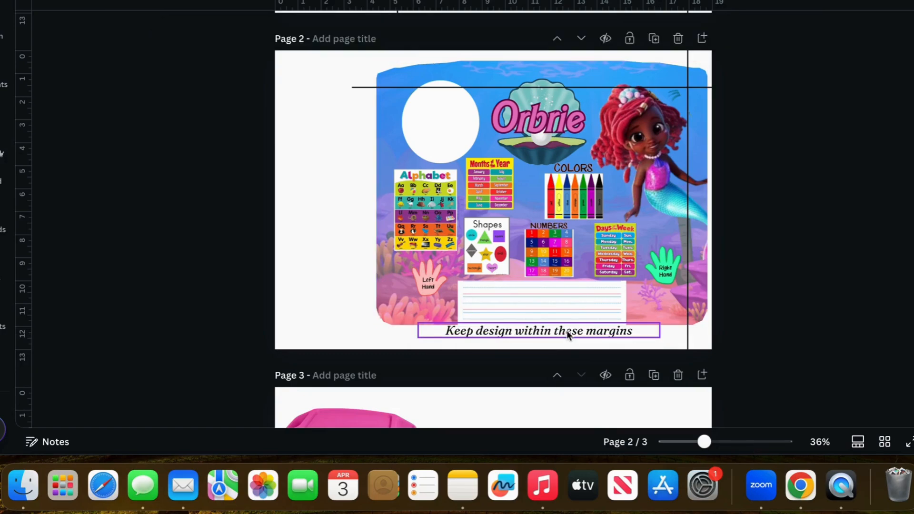
pyautogui.click(567, 330)
pyautogui.click(572, 299)
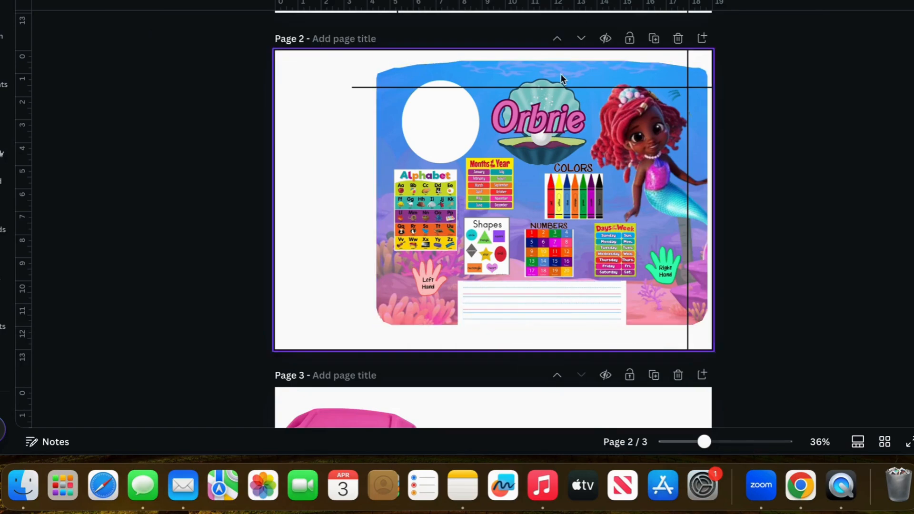
# Delete the upper horizontal and right vertical margin lines on page 2.
pyautogui.click(524, 88)
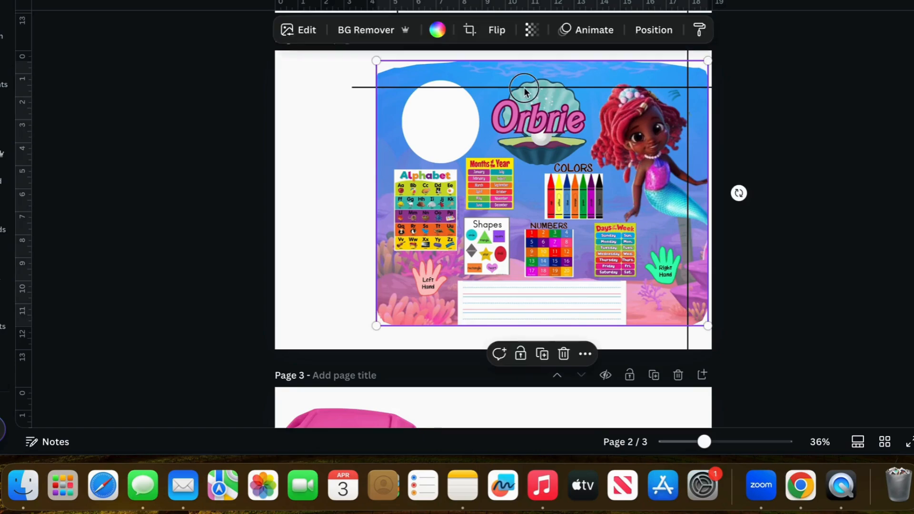
pyautogui.click(771, 62)
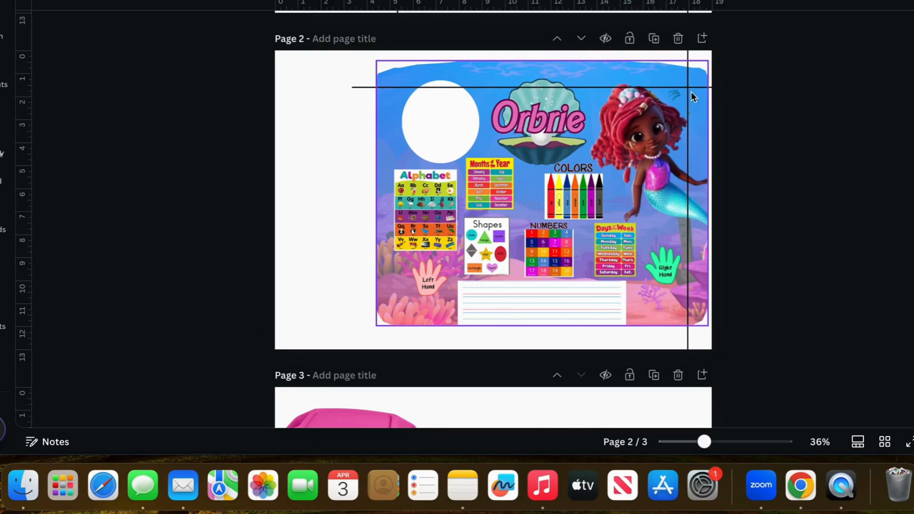
pyautogui.click(663, 87)
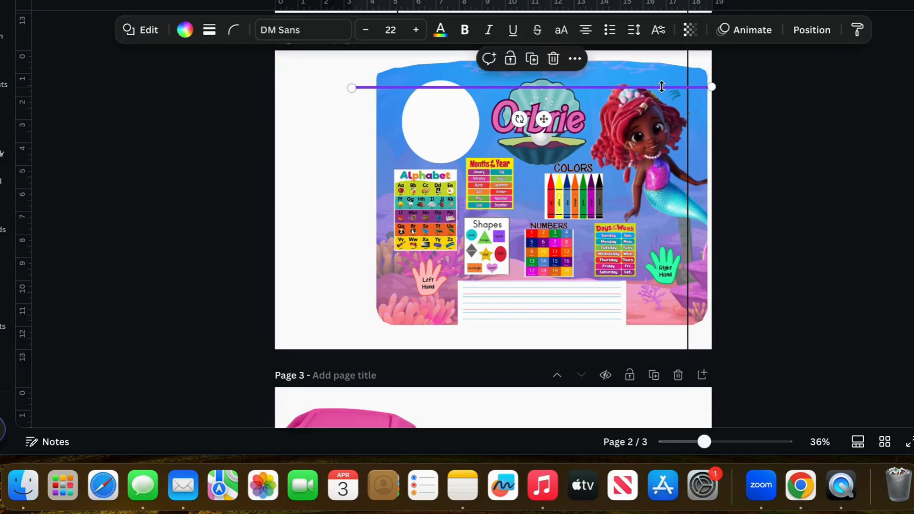
pyautogui.click(554, 58)
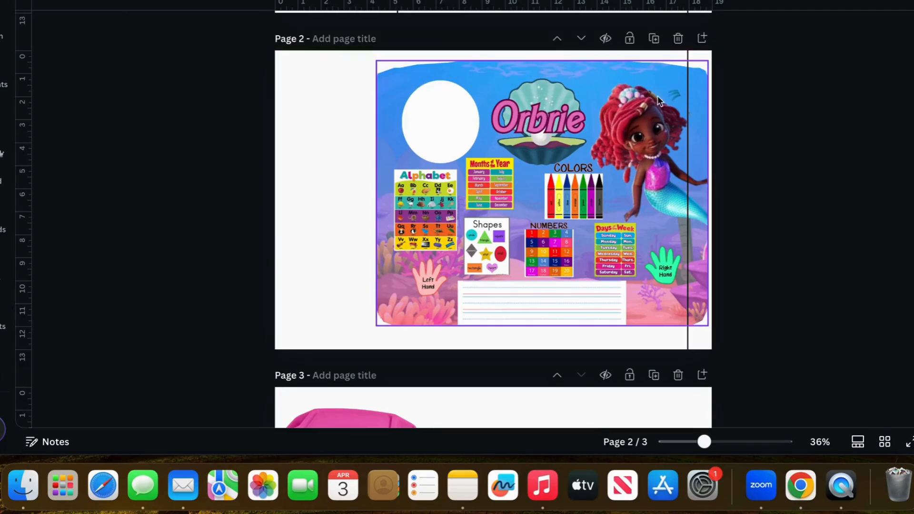
pyautogui.click(687, 84)
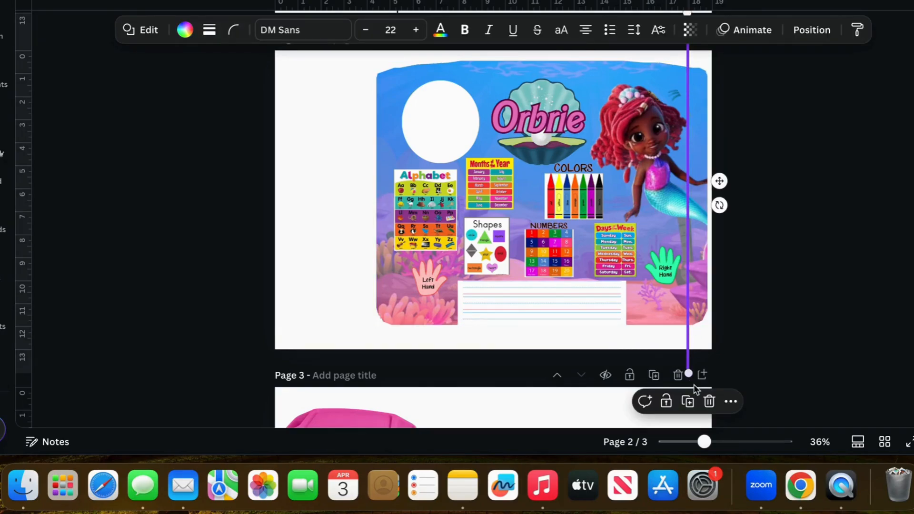
pyautogui.click(710, 402)
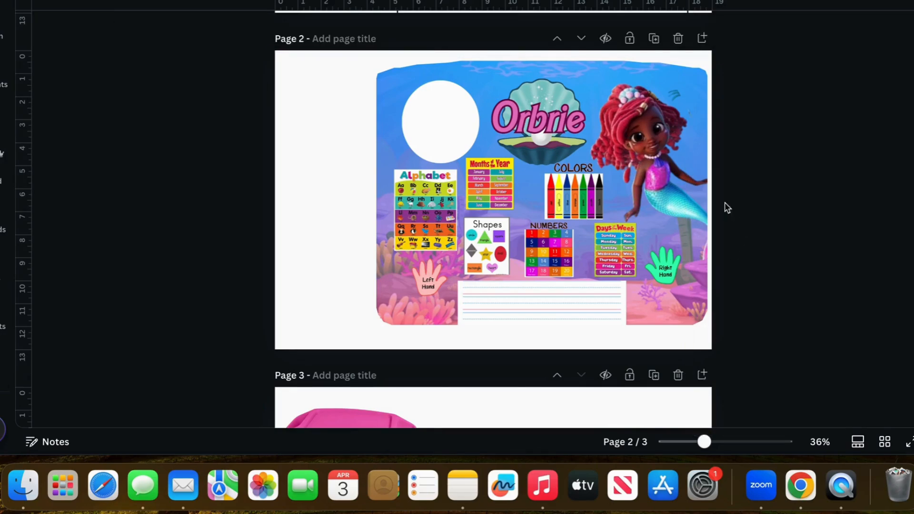
# Center the framed mermaid design on page 2, at about X 2.29 in and Y 0.74 in, and check its dimensions.
pyautogui.click(659, 193)
pyautogui.moveTo(659, 194); pyautogui.dragTo(613, 199)
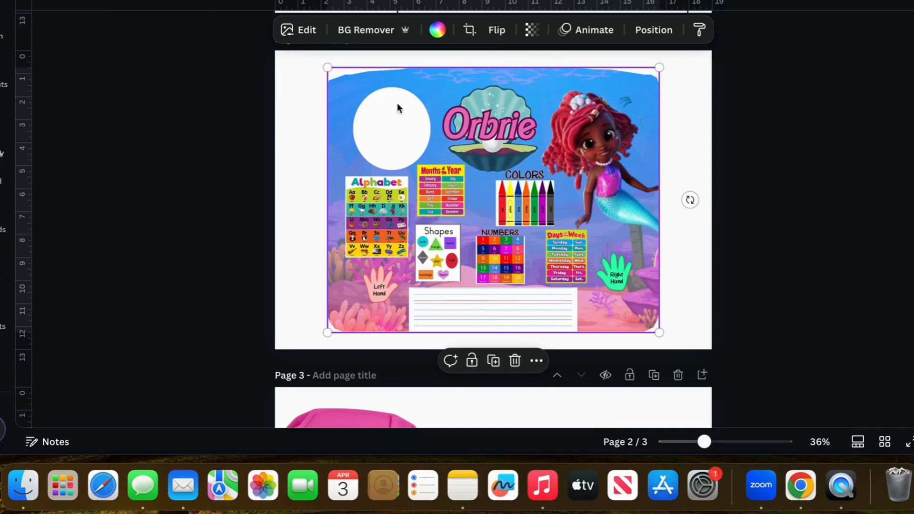
pyautogui.click(655, 30)
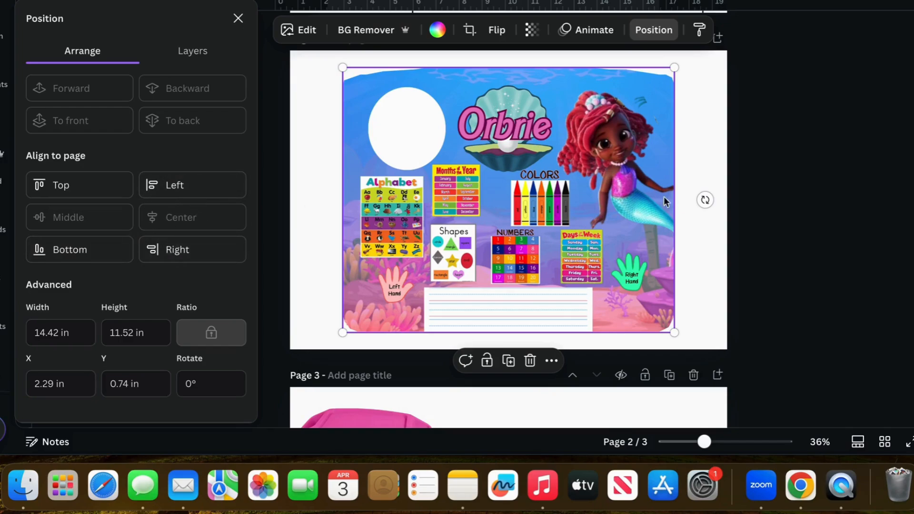
pyautogui.click(831, 188)
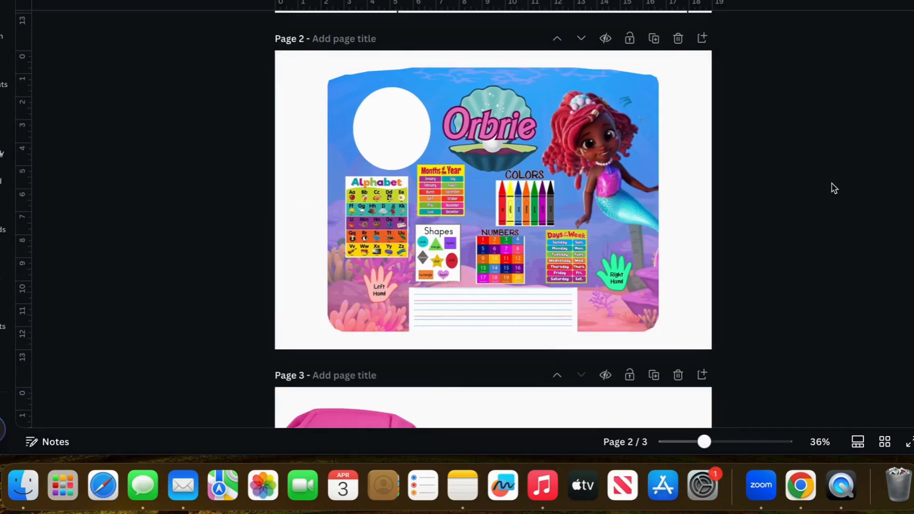